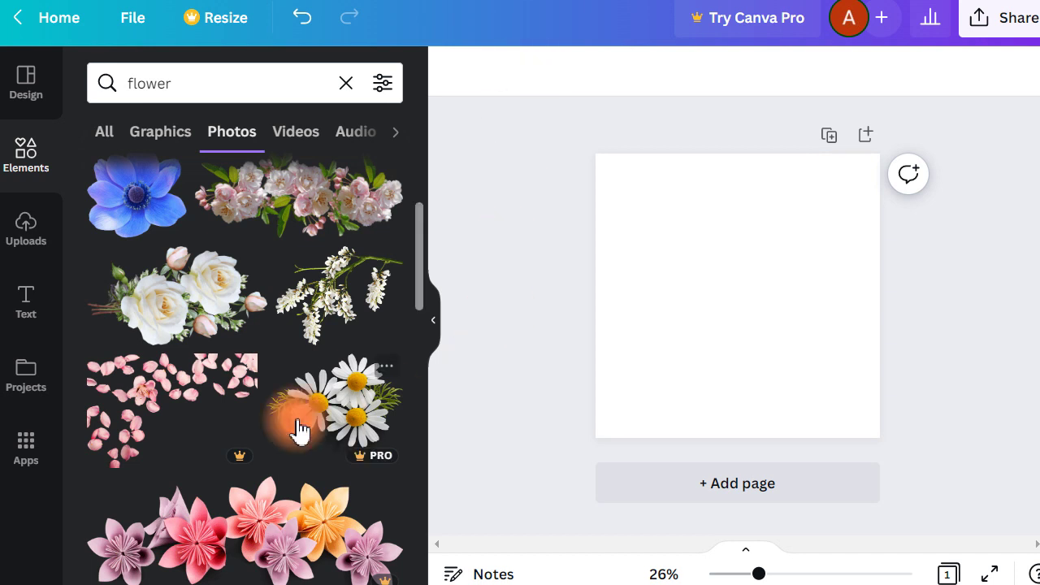
Step: Add three overlapping copies of the pink gypsophila-like flower stem photo to the blank page, forming a bunch along its lower edge
{"action": "scroll", "coordinate": [256, 439], "scroll_direction": "down", "scroll_amount": 4}
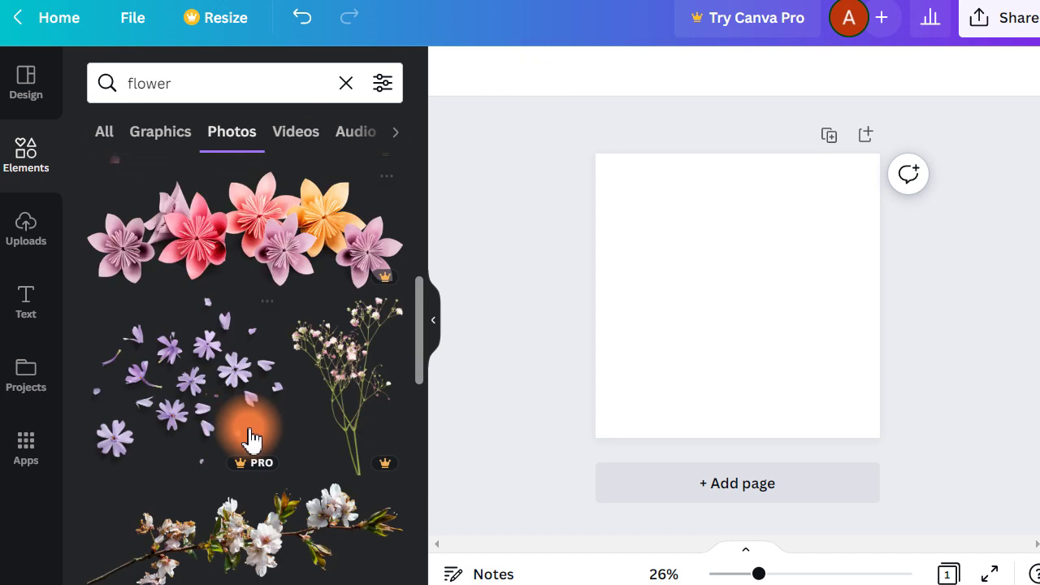
{"action": "left_click", "coordinate": [332, 399]}
{"action": "left_click_drag", "start_coordinate": [714, 334], "coordinate": [362, 380]}
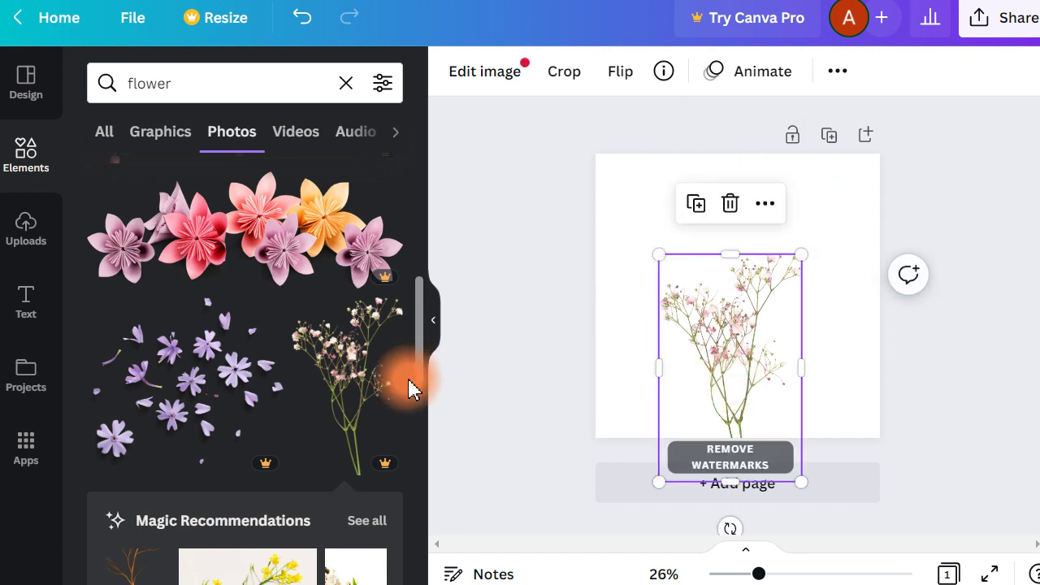
{"action": "mouse_move", "coordinate": [749, 390]}
{"action": "left_mouse_down"}
{"action": "mouse_move", "coordinate": [766, 353]}
{"action": "mouse_move", "coordinate": [756, 406]}
{"action": "mouse_move", "coordinate": [708, 390]}
{"action": "mouse_move", "coordinate": [766, 388]}
{"action": "left_mouse_up"}
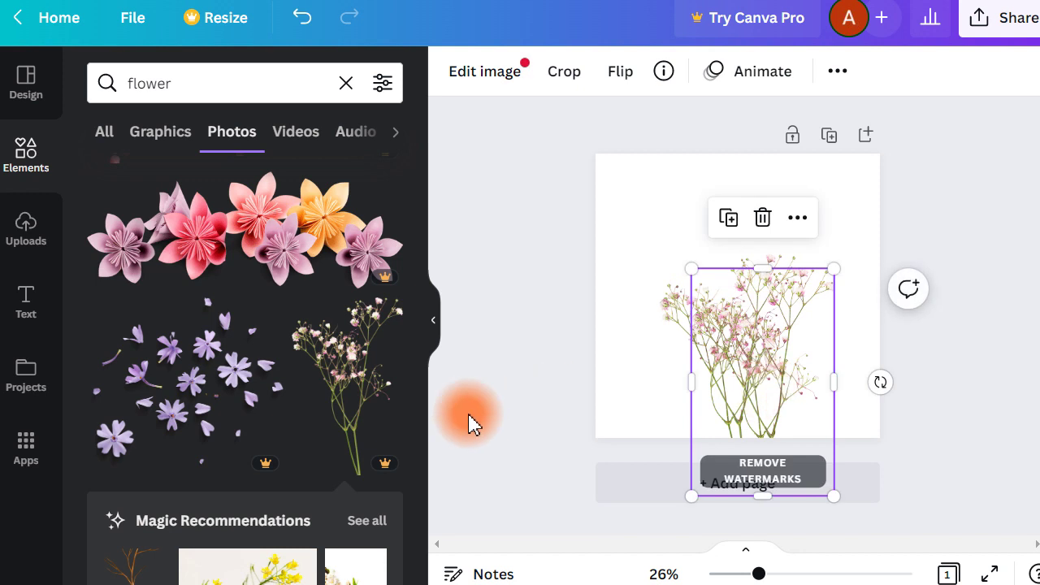
{"action": "left_click_drag", "start_coordinate": [293, 420], "coordinate": [689, 365]}
{"action": "left_click", "coordinate": [907, 341]}
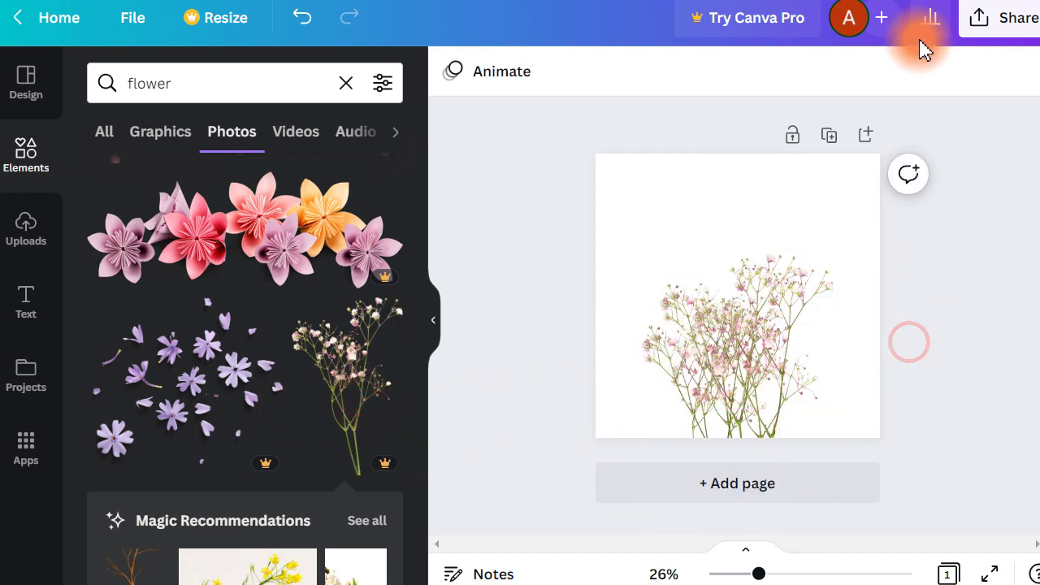
Step: Look at the sharing and download options for the design, leaving them without exporting
{"action": "left_click", "coordinate": [997, 31]}
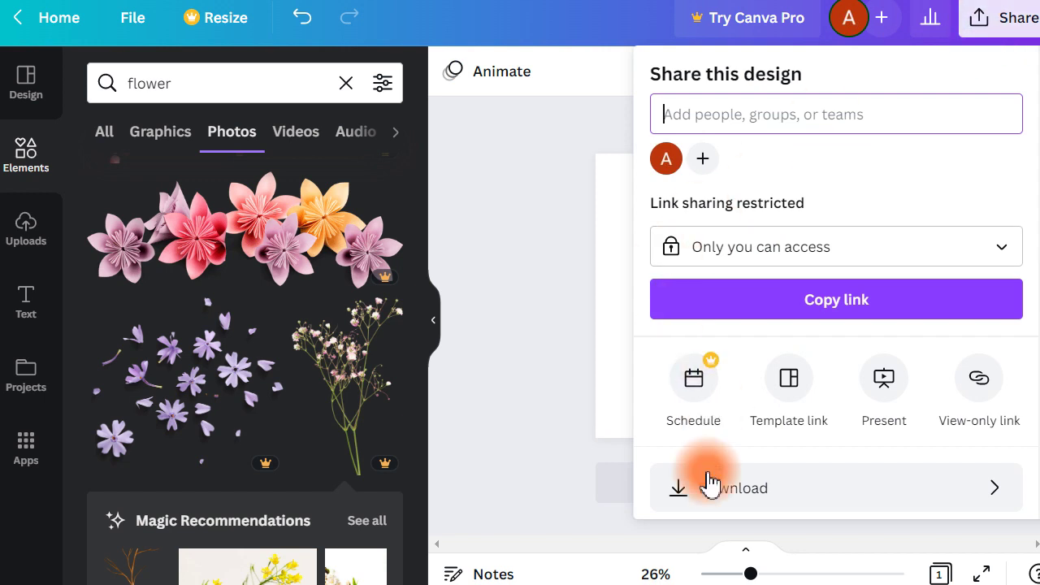
{"action": "left_click", "coordinate": [487, 321]}
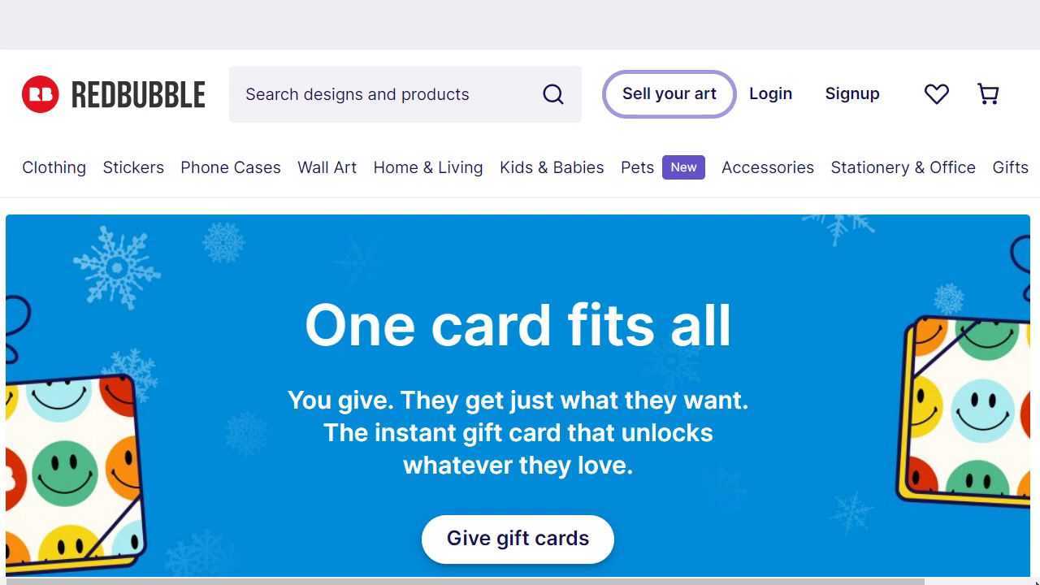
Step: Switch to the Redbubble website and look through its page about selling art on products
{"action": "key", "text": "Return"}
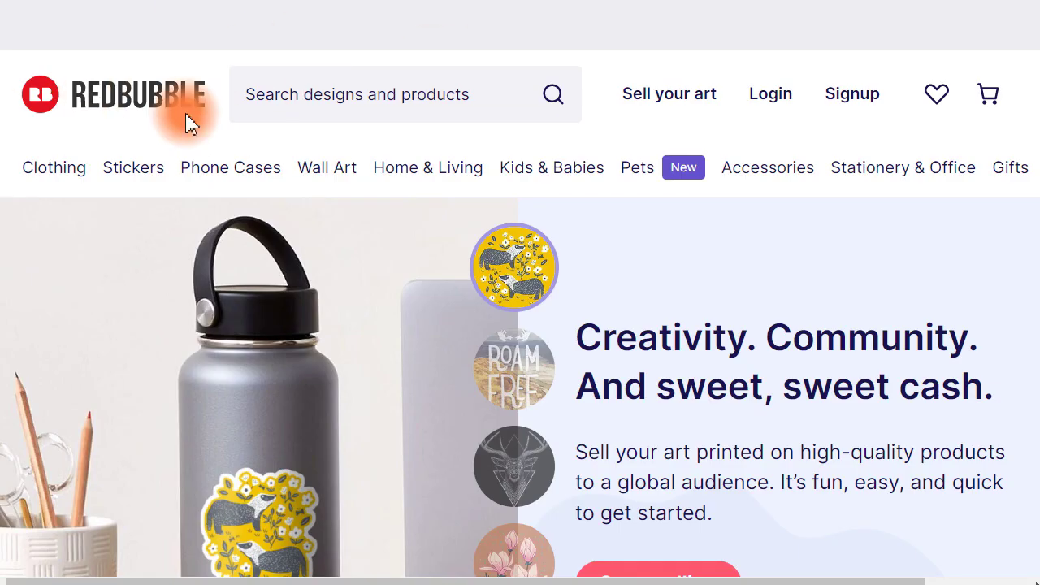
{"action": "mouse_move", "coordinate": [23, 167]}
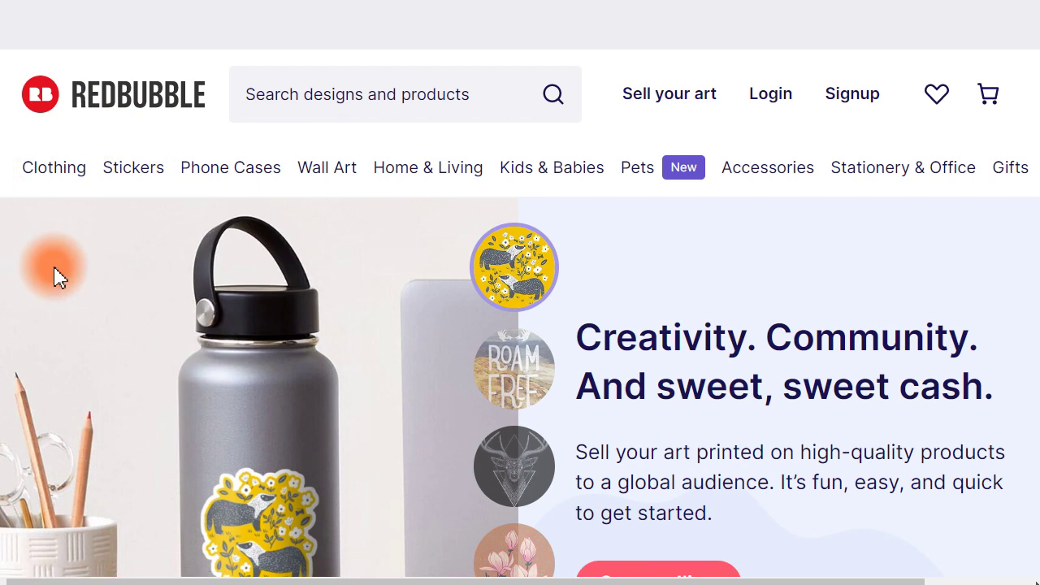
{"action": "scroll", "coordinate": [467, 274], "scroll_direction": "down", "scroll_amount": 3}
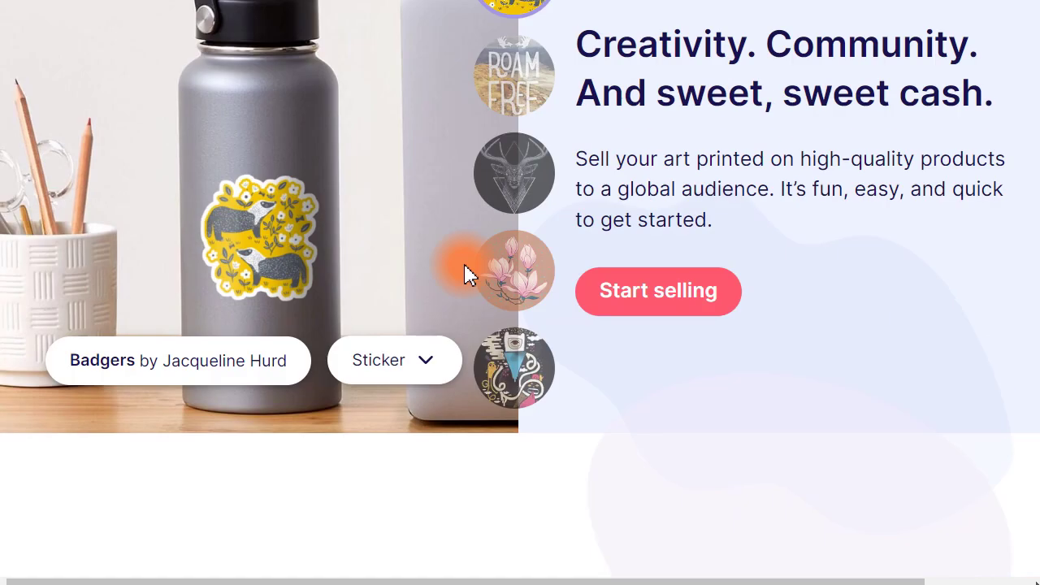
{"action": "scroll", "coordinate": [469, 285], "scroll_direction": "down", "scroll_amount": 15}
{"action": "scroll", "coordinate": [474, 291], "scroll_direction": "down", "scroll_amount": 4}
{"action": "scroll", "coordinate": [487, 292], "scroll_direction": "up", "scroll_amount": 2}
{"action": "scroll", "coordinate": [687, 332], "scroll_direction": "down", "scroll_amount": 1}
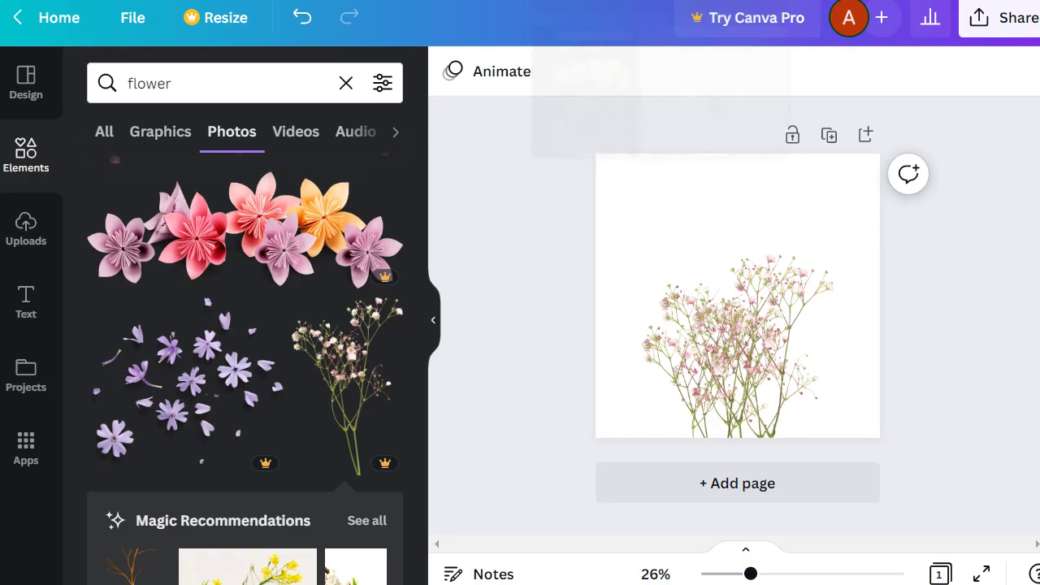
Step: Switch back to the Canva design and delete all three flower photos from the page
{"action": "left_click_drag", "start_coordinate": [692, 281], "coordinate": [776, 313]}
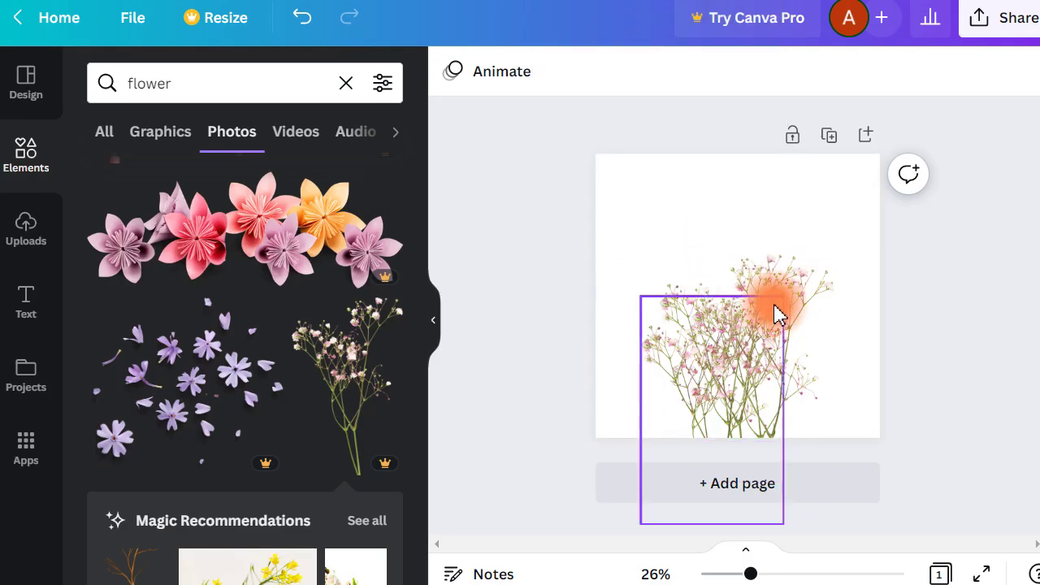
{"action": "left_click_drag", "start_coordinate": [622, 214], "coordinate": [942, 431]}
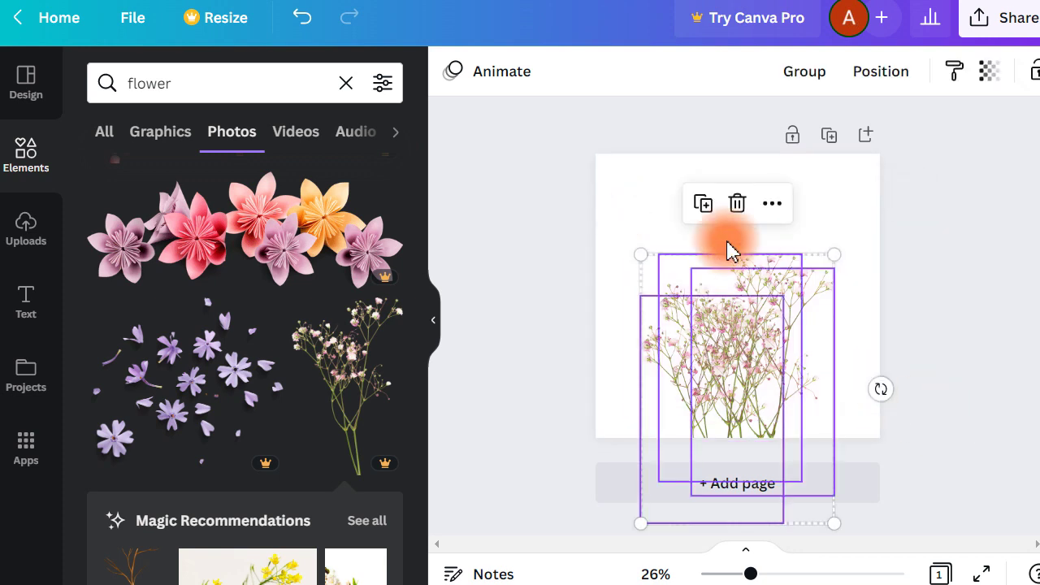
{"action": "left_click", "coordinate": [731, 202]}
Step: Search the photos for "cat" and place the sitting grey kitten at the lower middle of the page
{"action": "left_click", "coordinate": [233, 76]}
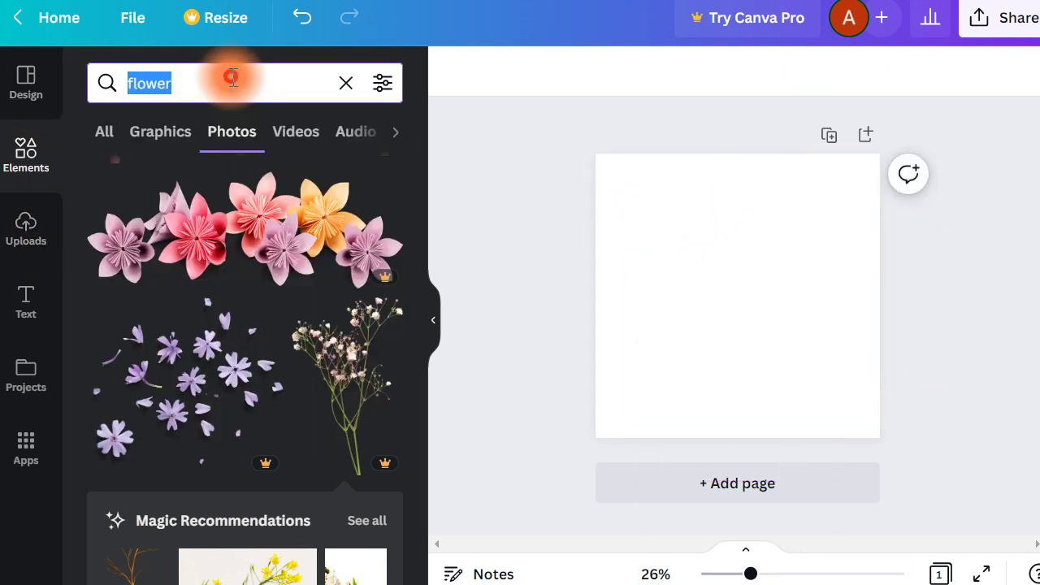
{"action": "type", "text": "cat"}
{"action": "key", "text": "Return"}
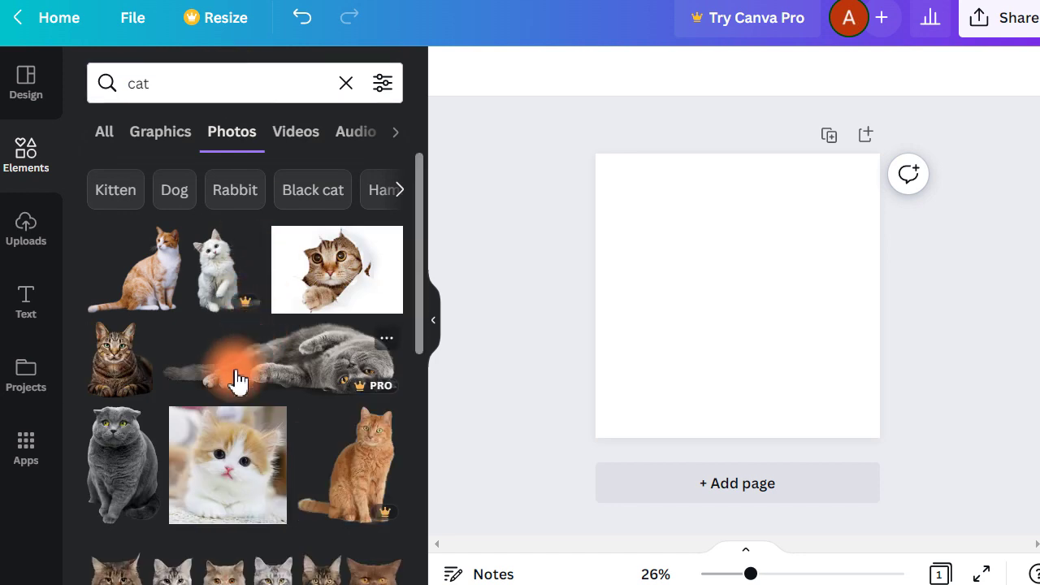
{"action": "scroll", "coordinate": [237, 379], "scroll_direction": "down", "scroll_amount": 2}
{"action": "scroll", "coordinate": [237, 379], "scroll_direction": "down", "scroll_amount": 6}
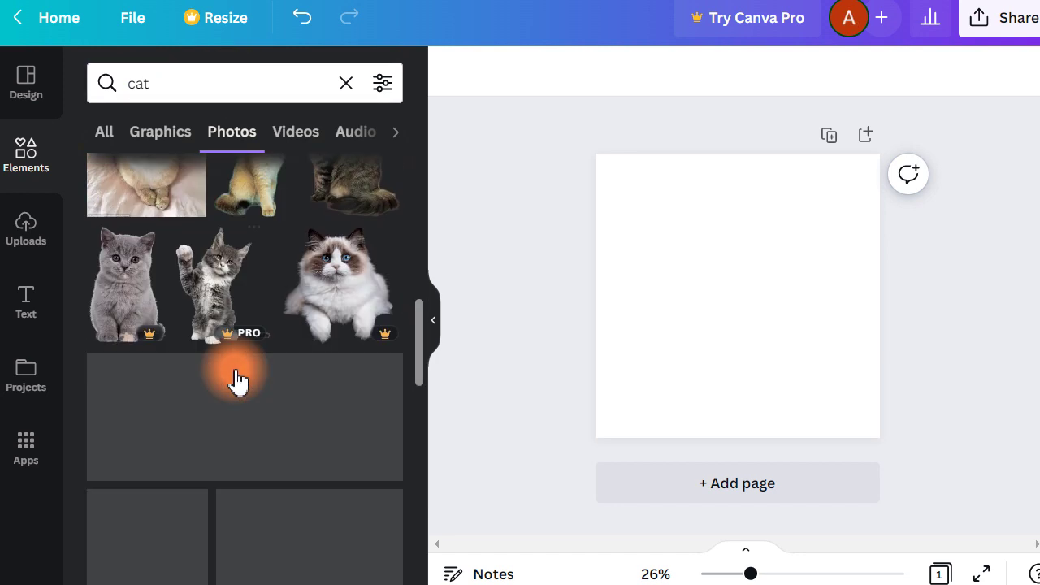
{"action": "scroll", "coordinate": [237, 379], "scroll_direction": "down", "scroll_amount": 2}
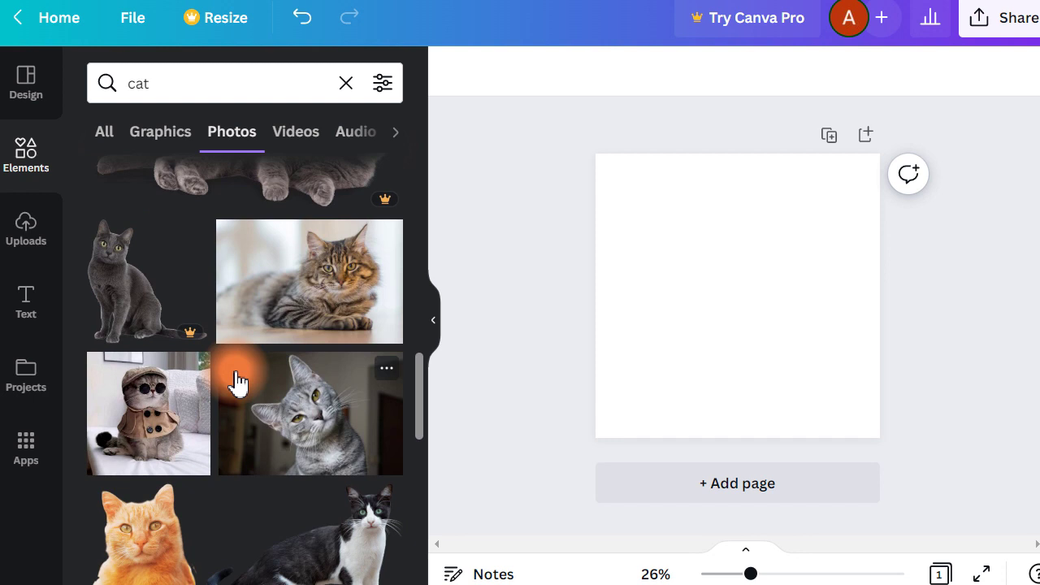
{"action": "scroll", "coordinate": [237, 379], "scroll_direction": "up", "scroll_amount": 2}
{"action": "left_click", "coordinate": [113, 235]}
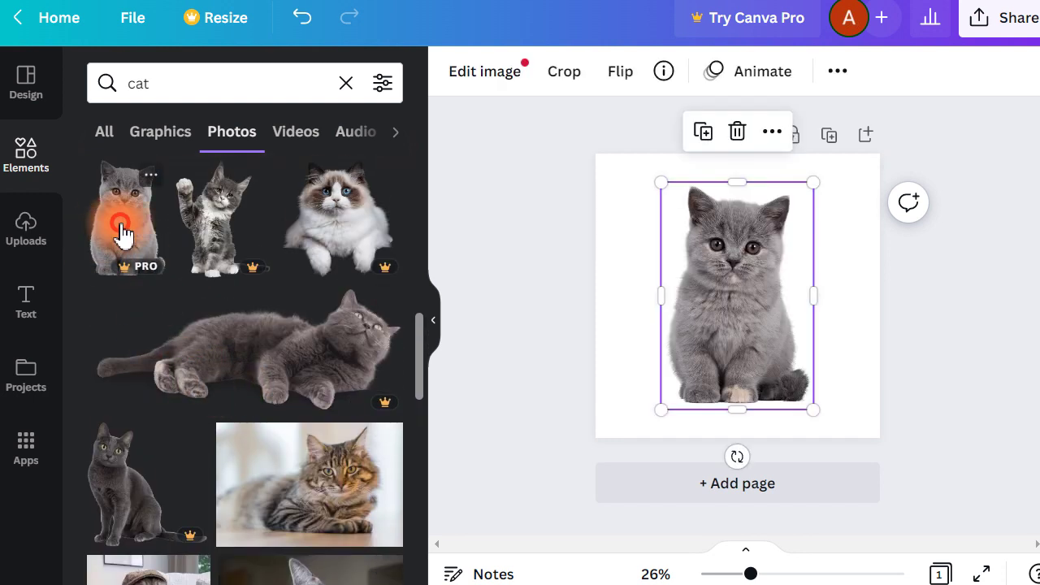
{"action": "left_click_drag", "start_coordinate": [771, 291], "coordinate": [770, 319]}
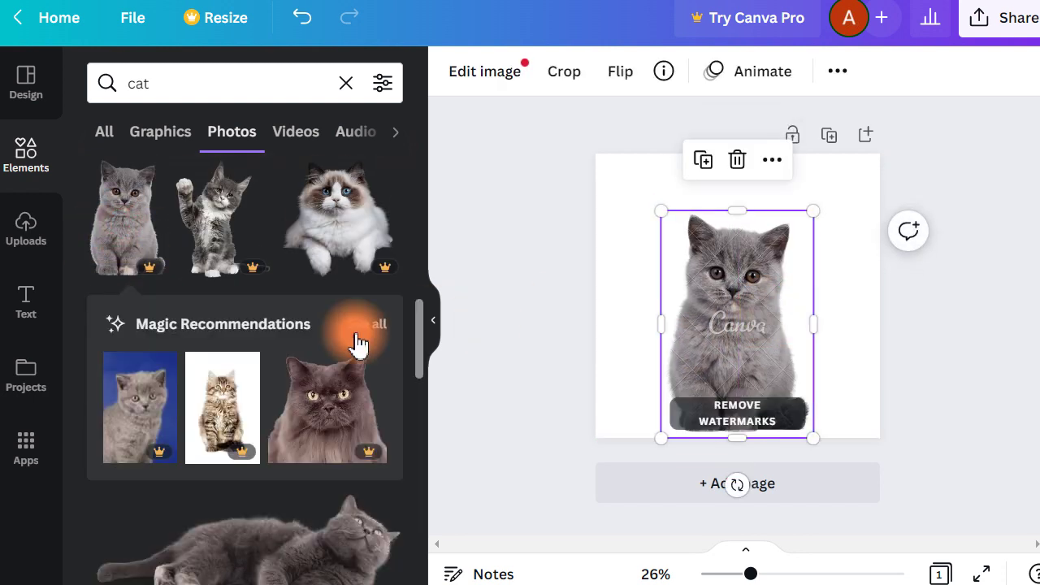
Step: Search the photos for "heart" and browse the results for a shape to combine with the cat
{"action": "scroll", "coordinate": [332, 370], "scroll_direction": "down", "scroll_amount": 3}
{"action": "scroll", "coordinate": [329, 370], "scroll_direction": "down", "scroll_amount": 3}
{"action": "scroll", "coordinate": [262, 372], "scroll_direction": "down", "scroll_amount": 3}
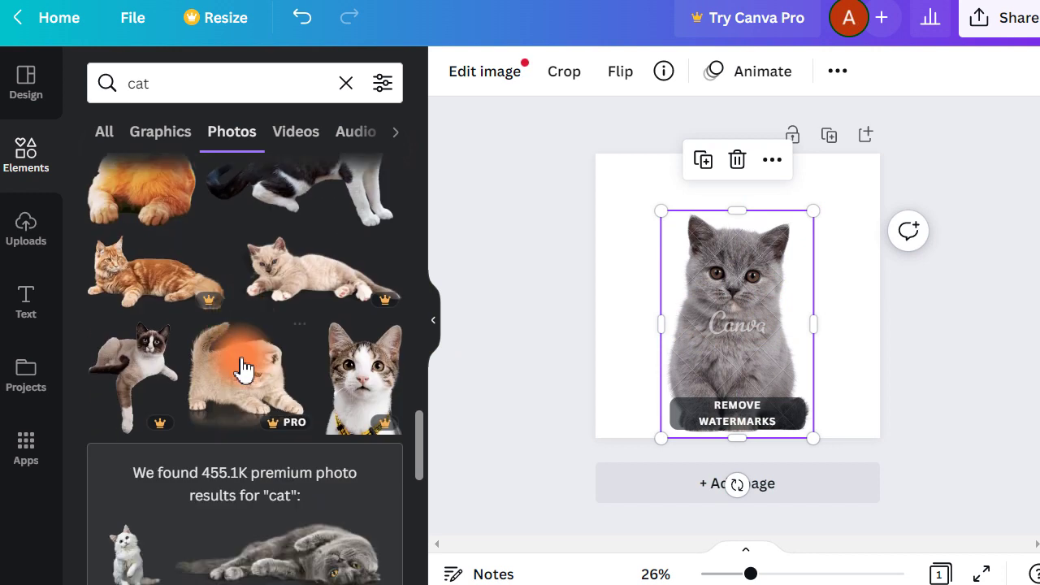
{"action": "left_click", "coordinate": [178, 72]}
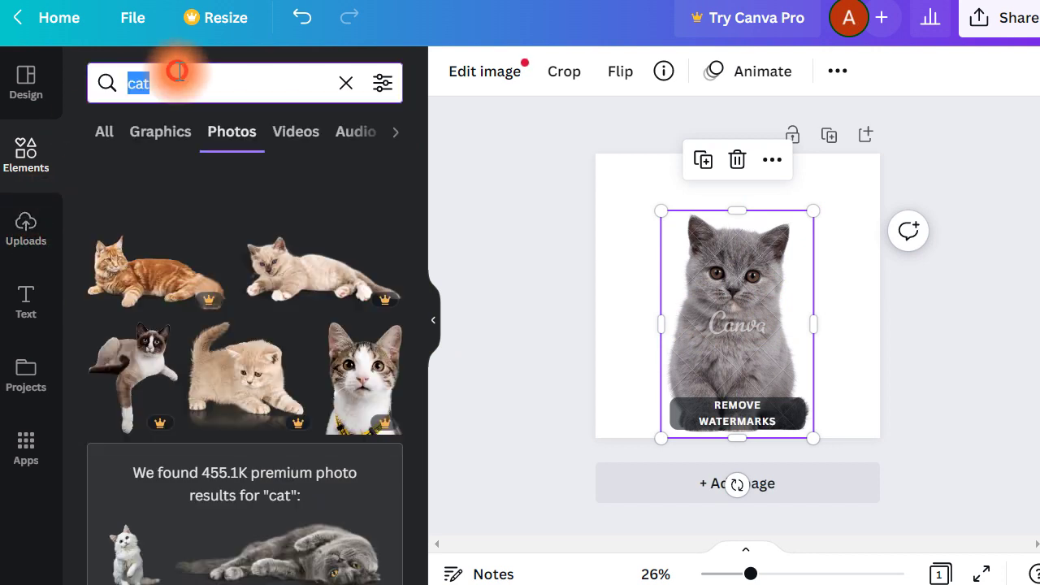
{"action": "type", "text": "hearrt"}
{"action": "key", "text": "BackSpace"}
{"action": "key", "text": "BackSpace"}
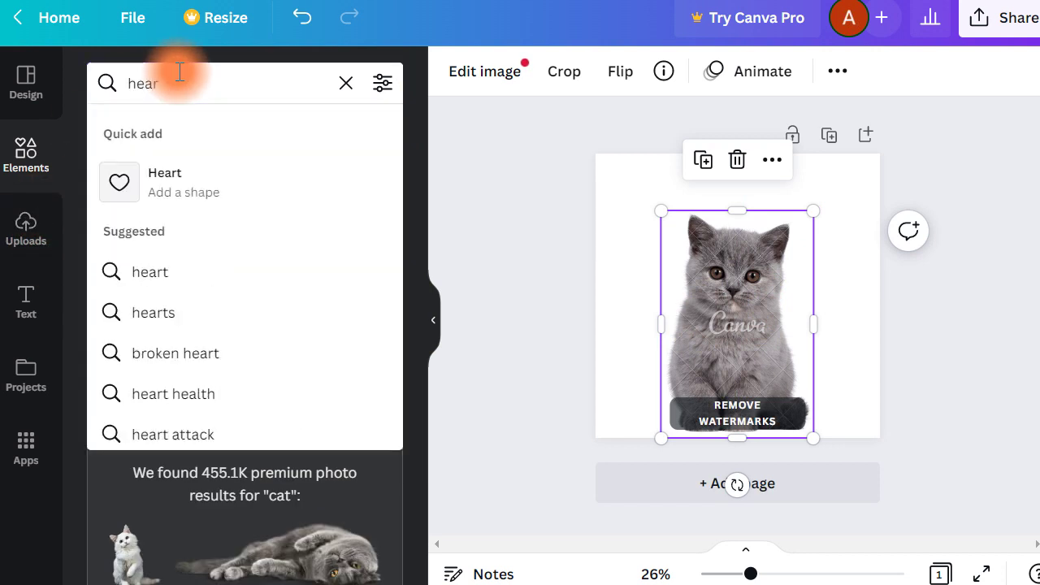
{"action": "type", "text": "t"}
{"action": "key", "text": "Return"}
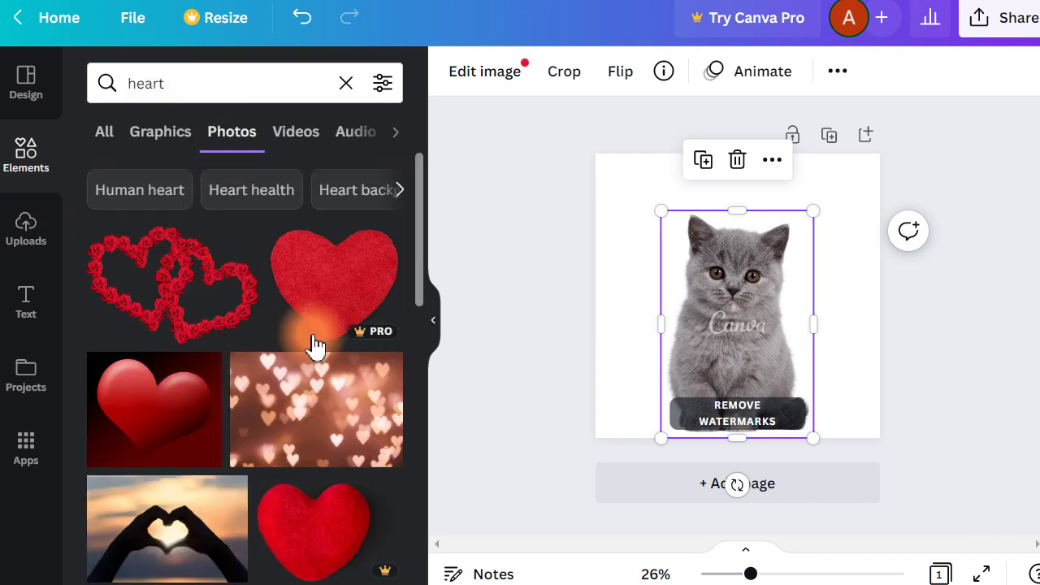
{"action": "scroll", "coordinate": [250, 428], "scroll_direction": "down", "scroll_amount": 3}
{"action": "scroll", "coordinate": [250, 428], "scroll_direction": "down", "scroll_amount": 10}
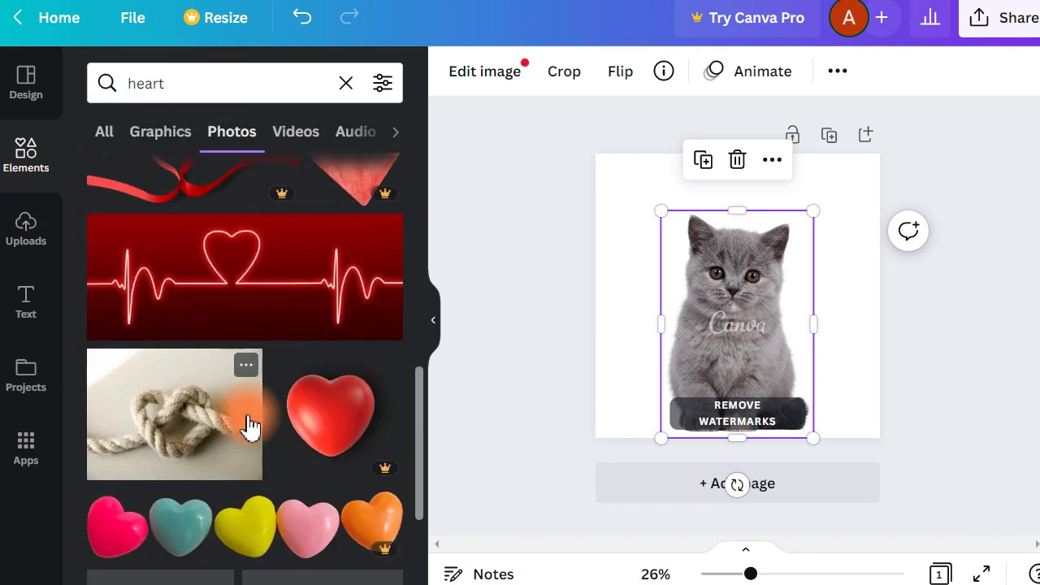
{"action": "scroll", "coordinate": [249, 426], "scroll_direction": "down", "scroll_amount": 8}
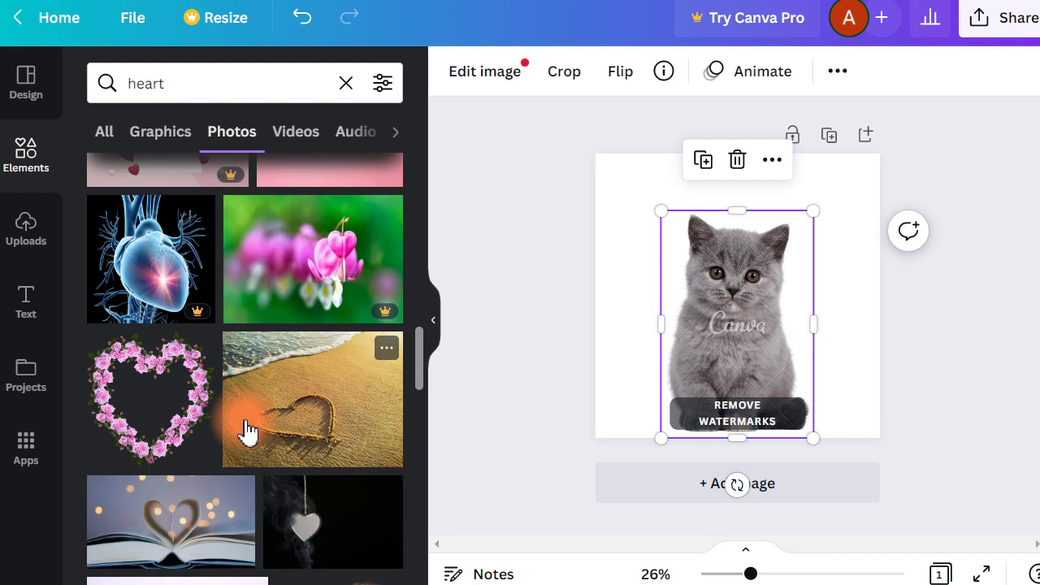
Step: Add the solid pink heart from the graphics results and enlarge it until it covers most of the page
{"action": "left_click", "coordinate": [160, 134]}
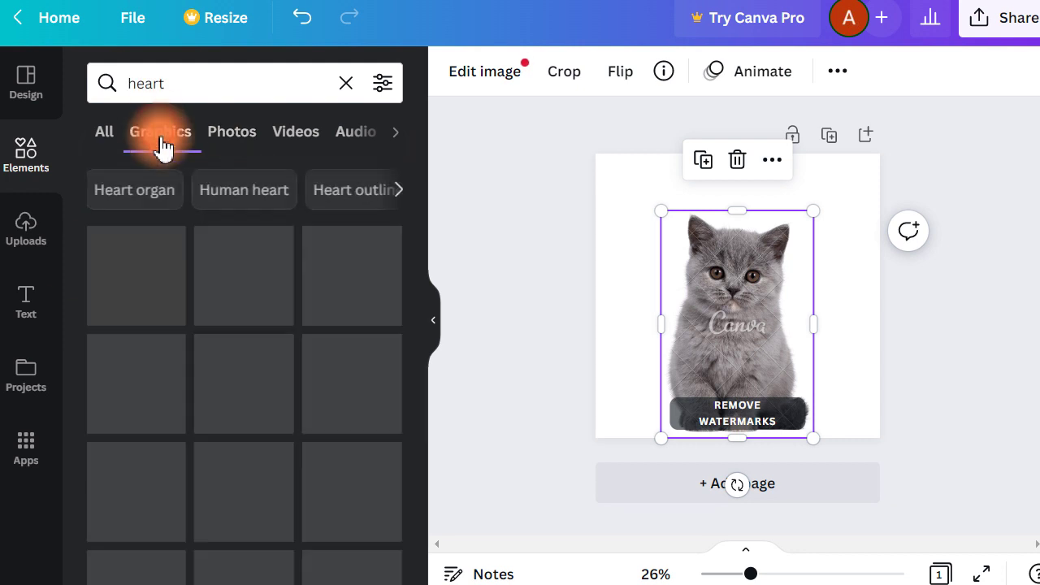
{"action": "scroll", "coordinate": [201, 373], "scroll_direction": "down", "scroll_amount": 2}
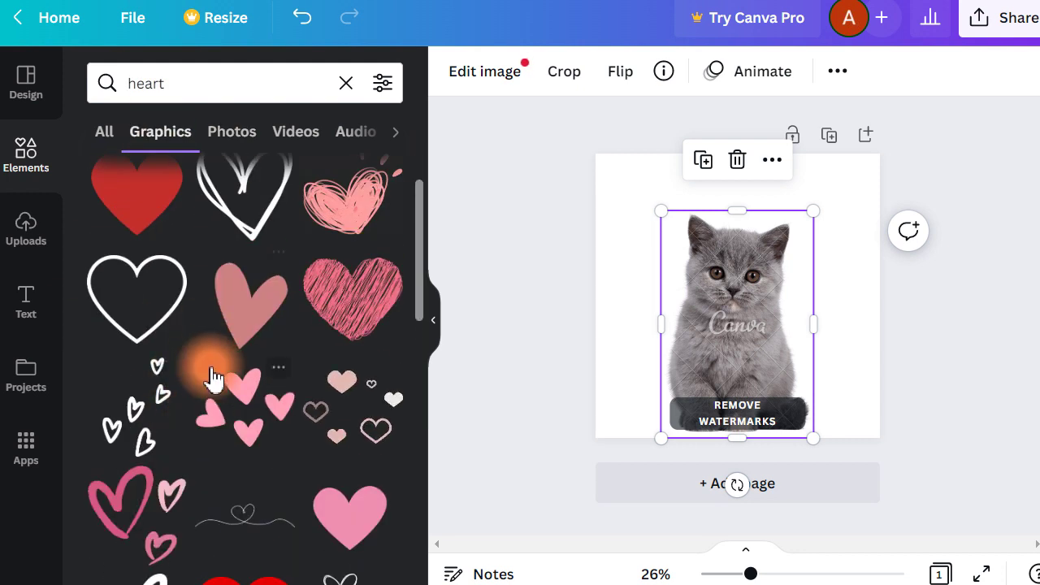
{"action": "left_click", "coordinate": [382, 544]}
{"action": "left_click_drag", "start_coordinate": [735, 285], "coordinate": [677, 236]}
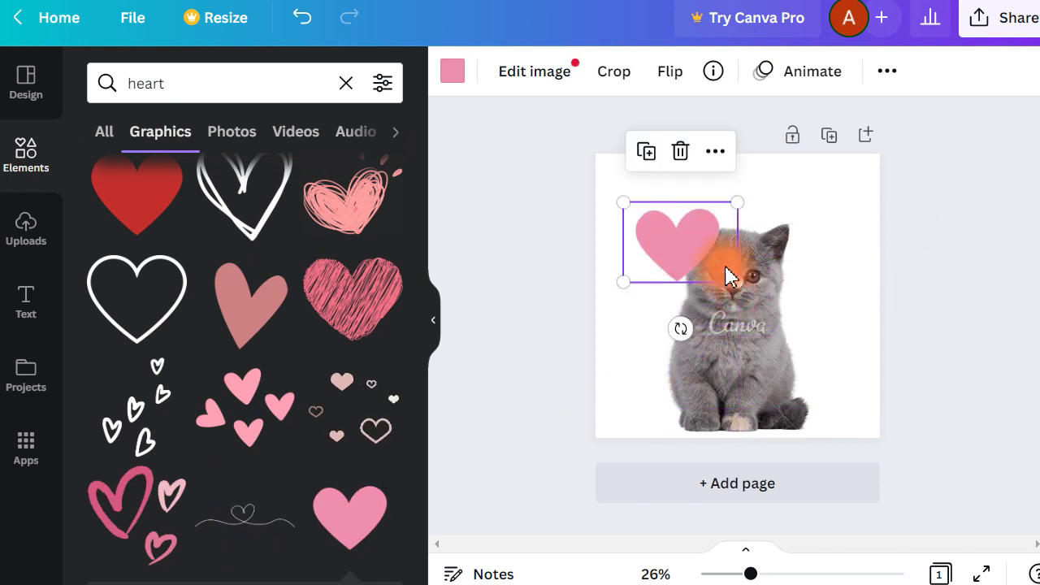
{"action": "left_click_drag", "start_coordinate": [729, 280], "coordinate": [1025, 455]}
{"action": "left_click_drag", "start_coordinate": [787, 341], "coordinate": [776, 313]}
Step: Send the pink heart backward behind the kitten and centre it on the page
{"action": "right_click", "coordinate": [772, 317]}
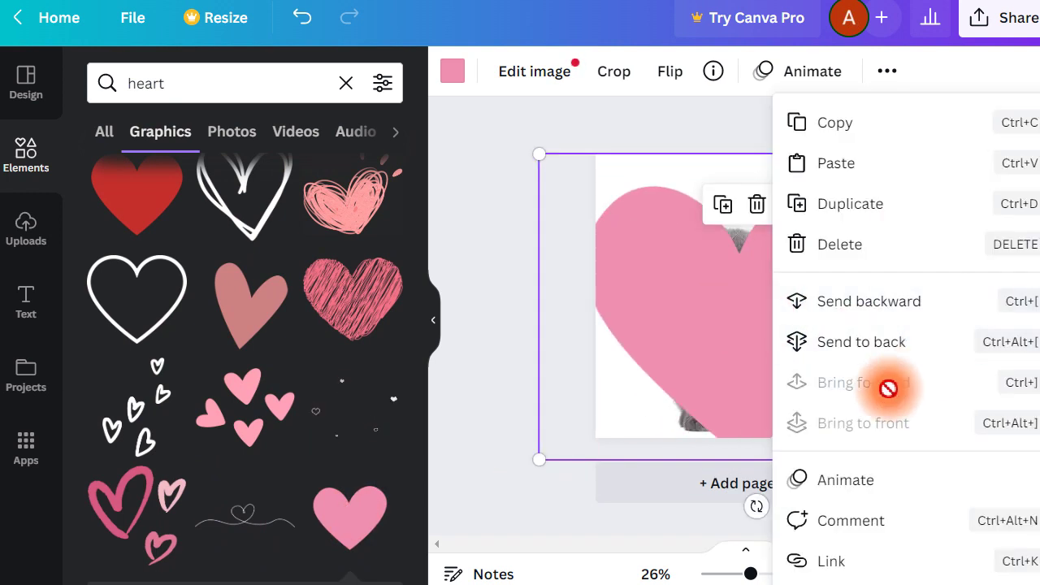
{"action": "left_click", "coordinate": [853, 305]}
{"action": "mouse_move", "coordinate": [646, 343]}
{"action": "left_mouse_down"}
{"action": "mouse_move", "coordinate": [622, 332]}
{"action": "mouse_move", "coordinate": [636, 334]}
{"action": "left_mouse_up"}
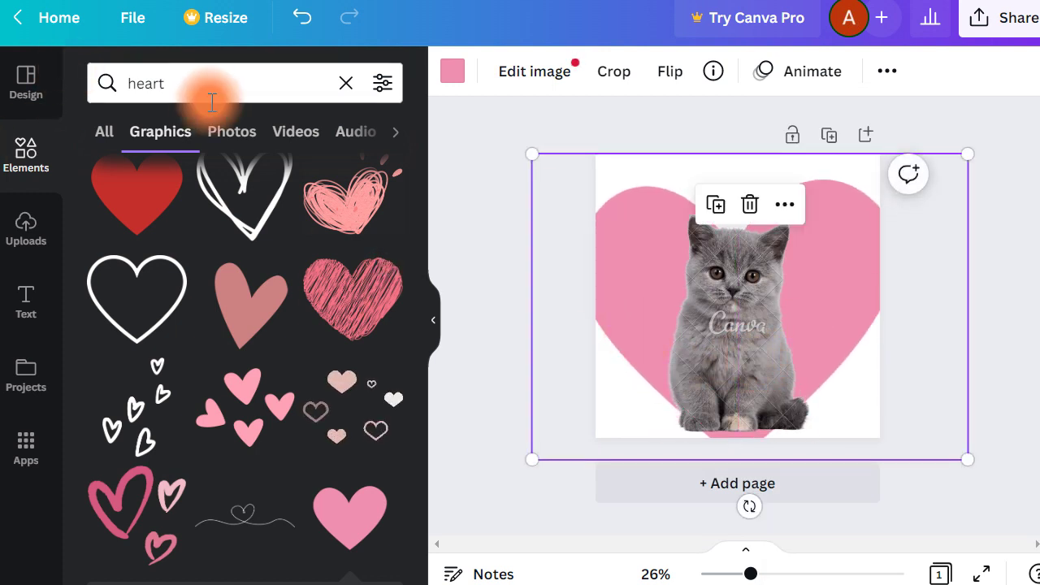
Step: Search the graphics for "cat" and add the sitting white, orange and brown cat illustration to the page
{"action": "left_click", "coordinate": [174, 88]}
{"action": "double_click", "coordinate": [187, 83]}
{"action": "type", "text": "cat"}
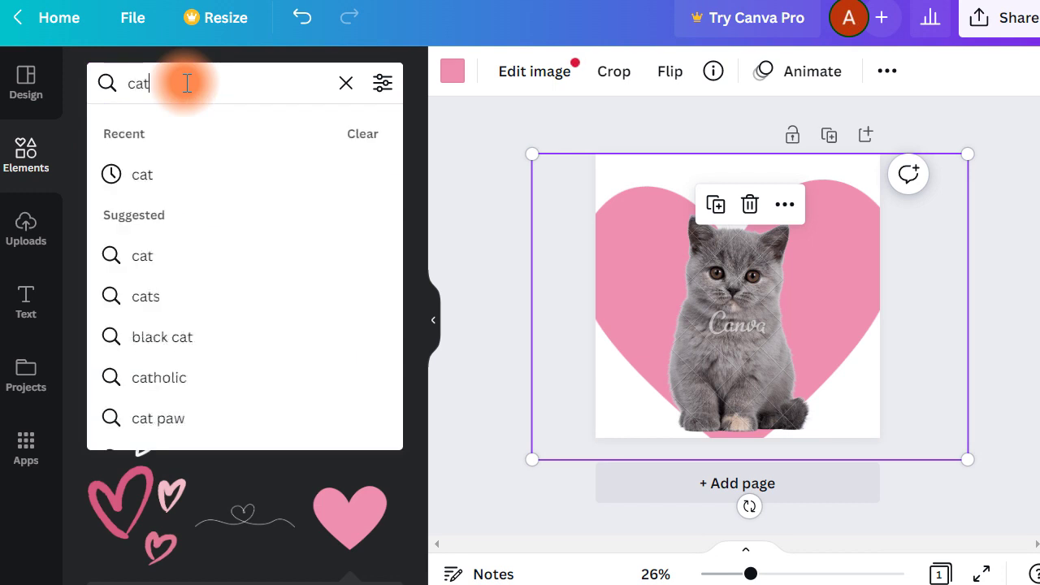
{"action": "key", "text": "Return"}
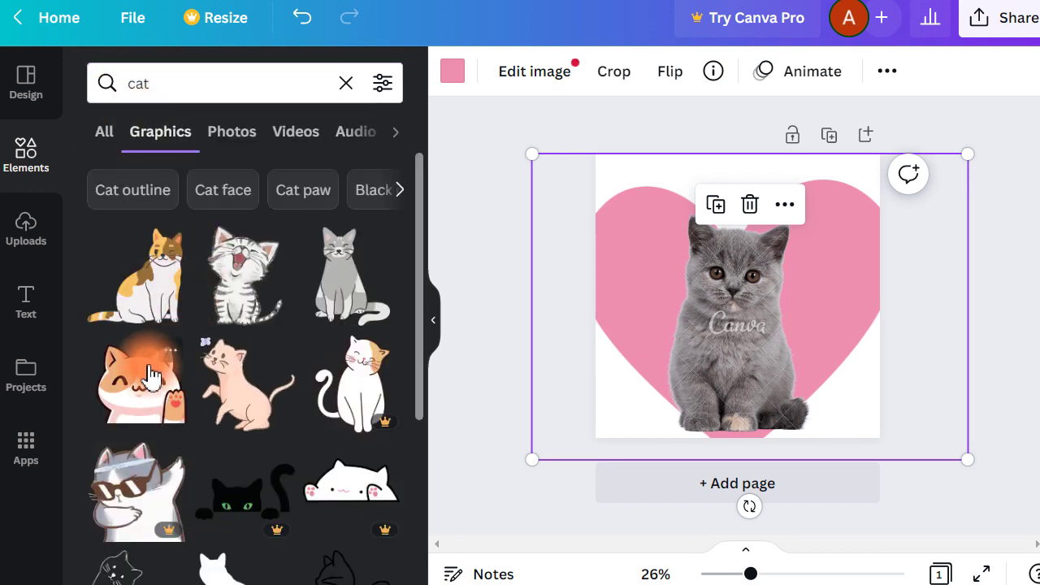
{"action": "left_click", "coordinate": [159, 272]}
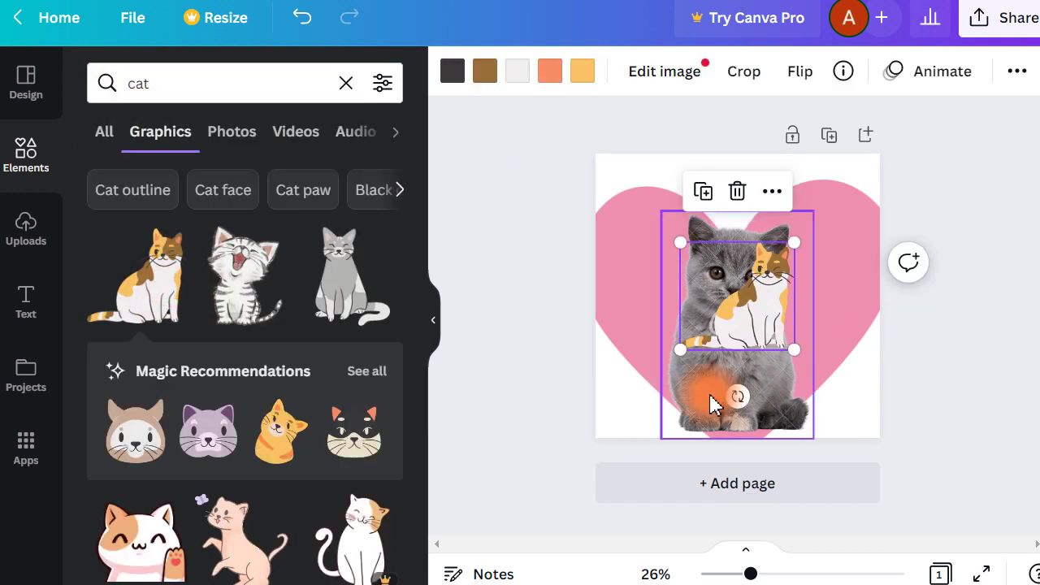
Step: Remove the grey kitten photo from the page and enlarge the cat illustration in front of the heart
{"action": "left_click_drag", "start_coordinate": [708, 395], "coordinate": [564, 499]}
{"action": "left_click_drag", "start_coordinate": [753, 322], "coordinate": [739, 399]}
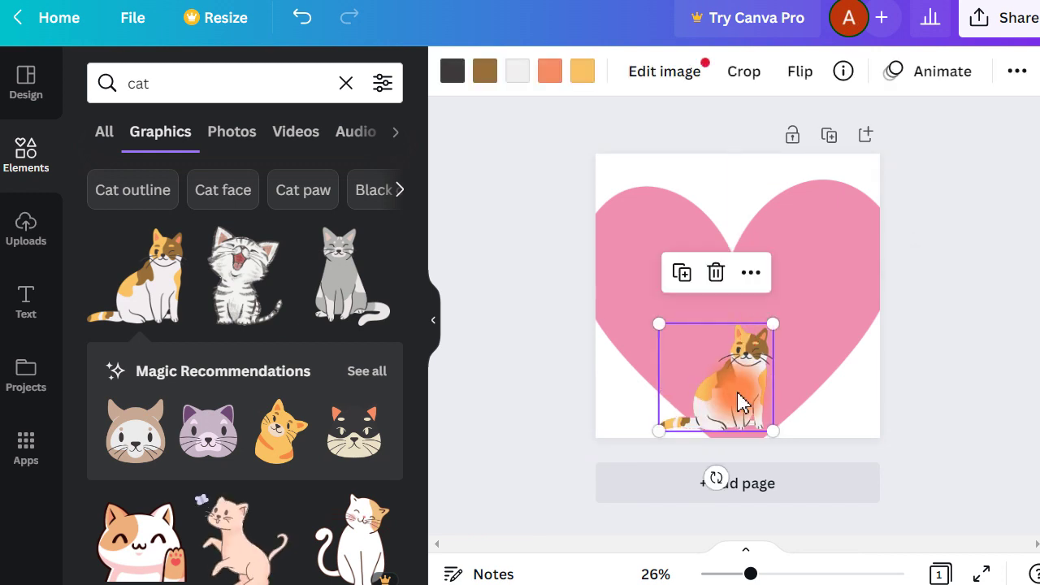
{"action": "left_click_drag", "start_coordinate": [766, 317], "coordinate": [926, 186]}
{"action": "left_click_drag", "start_coordinate": [861, 301], "coordinate": [777, 330]}
Step: Recolour the heart with the brown document colour taken from the cat illustration
{"action": "left_click", "coordinate": [635, 207]}
{"action": "left_click", "coordinate": [441, 69]}
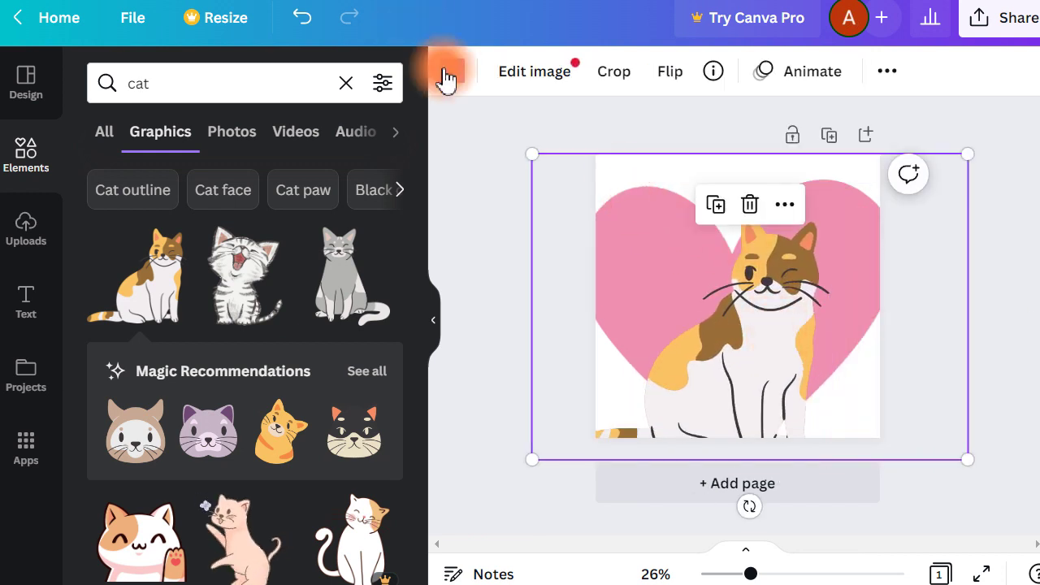
{"action": "left_click", "coordinate": [218, 178]}
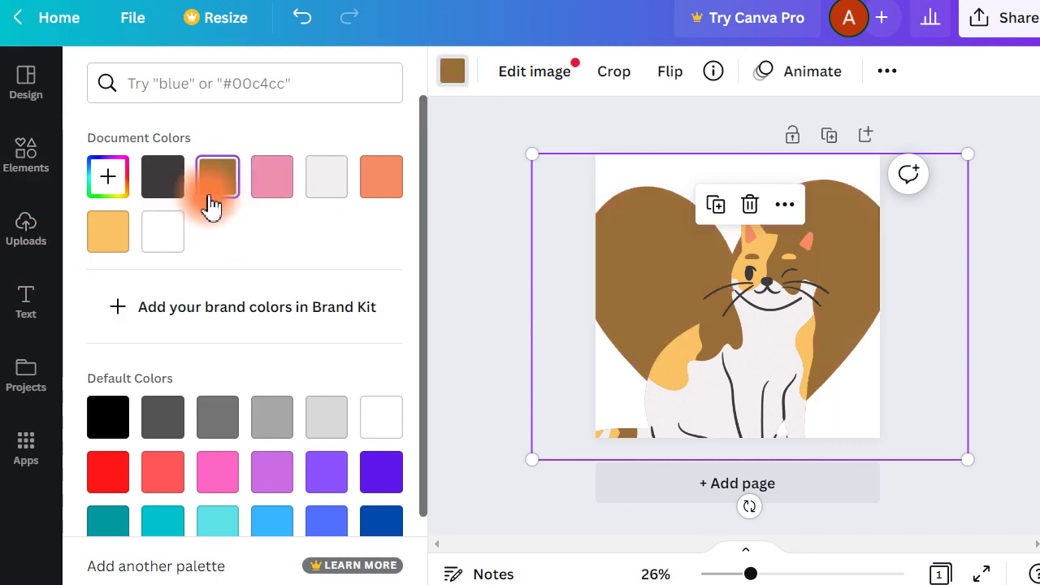
Step: Shrink the brown heart slightly and move it up behind the cat so it sits centred in the page's upper part
{"action": "left_click", "coordinate": [997, 290]}
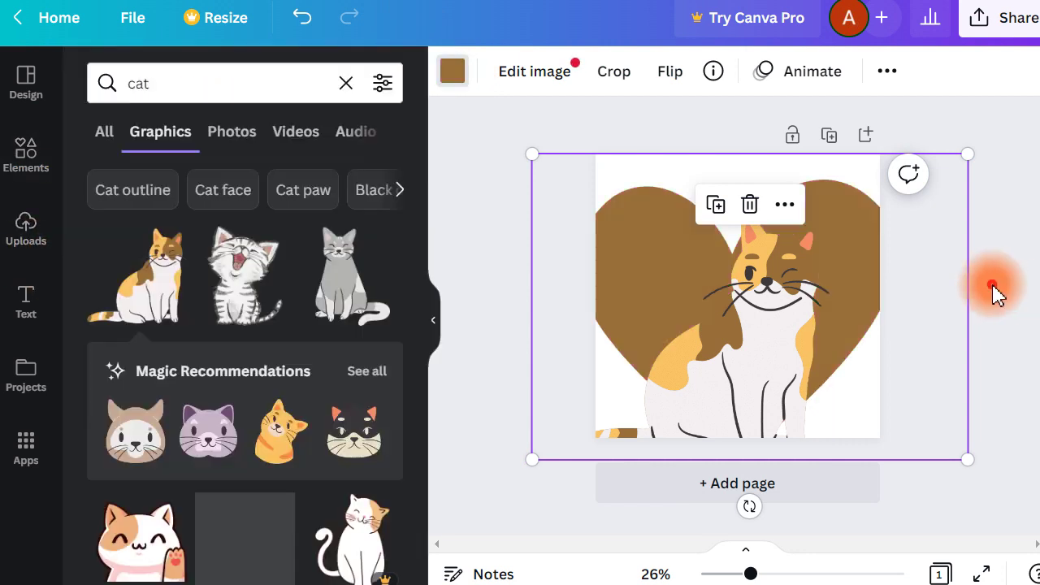
{"action": "left_click", "coordinate": [872, 204]}
{"action": "left_click_drag", "start_coordinate": [968, 154], "coordinate": [920, 187]}
{"action": "left_click_drag", "start_coordinate": [839, 243], "coordinate": [861, 190]}
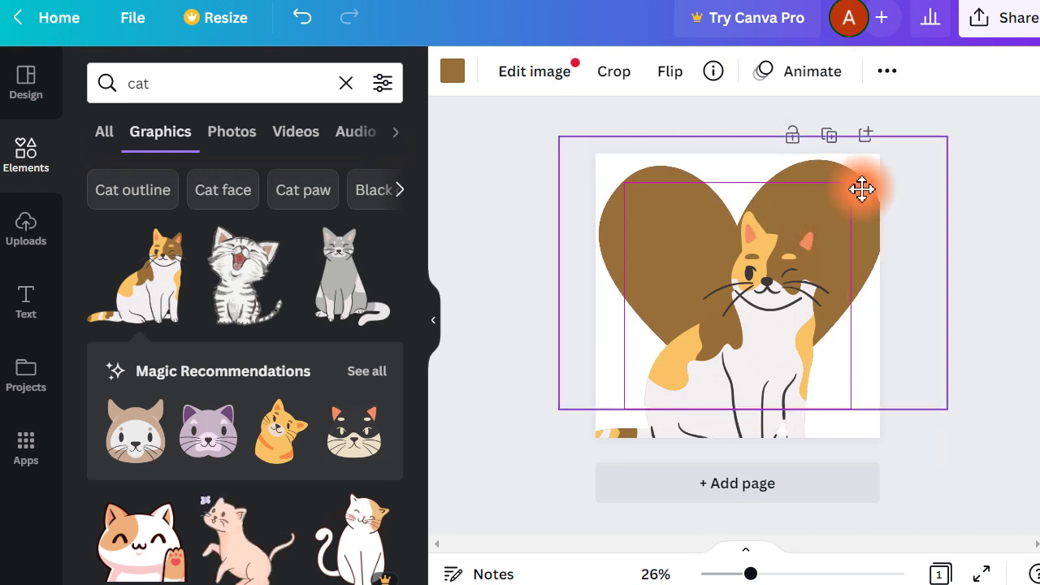
{"action": "left_click", "coordinate": [1003, 274]}
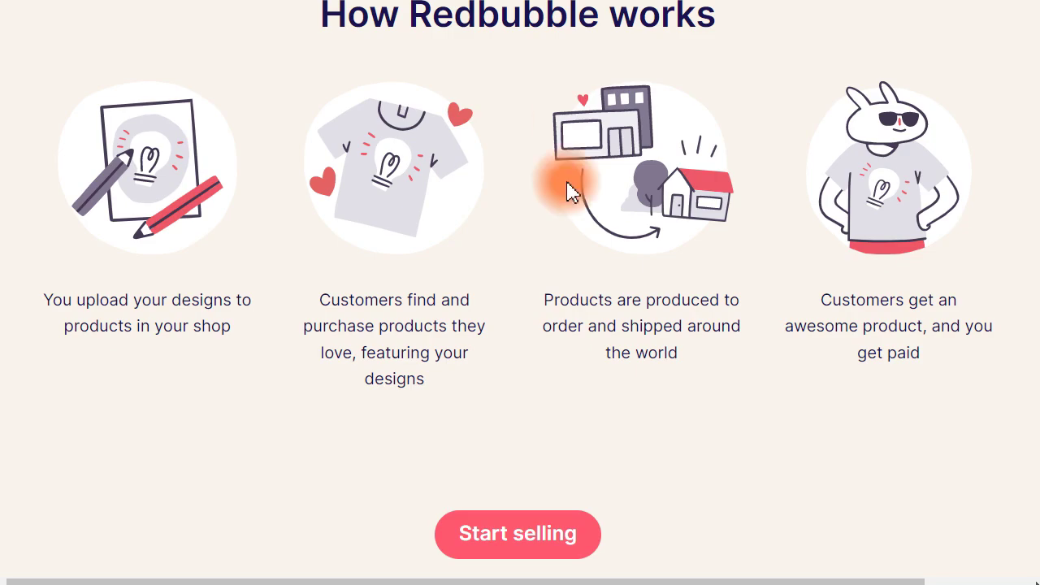
Step: Read through the four stages of the "How Redbubble works" section, from uploading designs to getting paid
{"action": "left_click_drag", "start_coordinate": [72, 298], "coordinate": [65, 244]}
{"action": "left_click", "coordinate": [379, 287]}
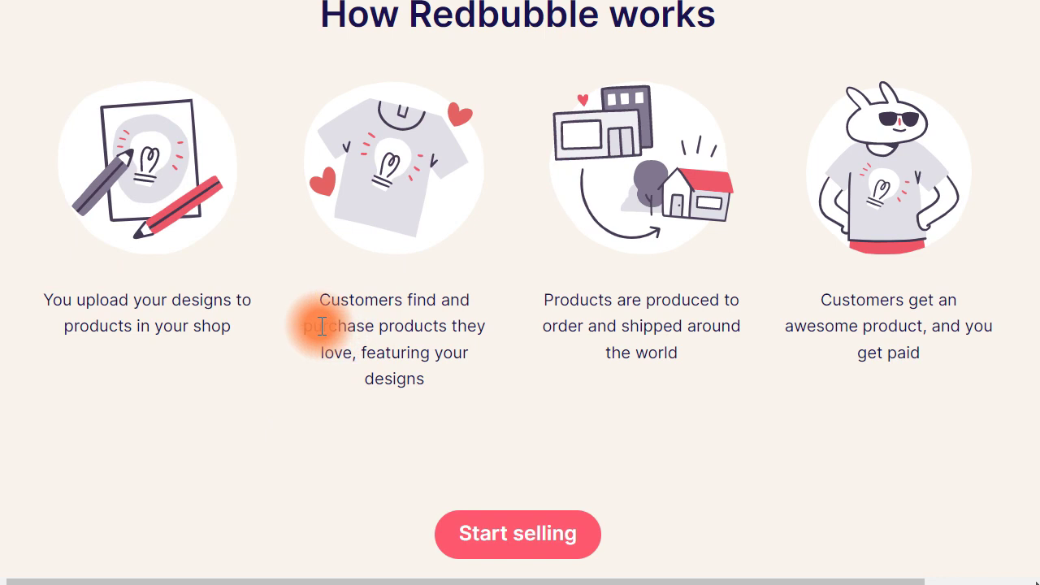
{"action": "left_click_drag", "start_coordinate": [307, 315], "coordinate": [545, 295]}
{"action": "left_click", "coordinate": [469, 357]}
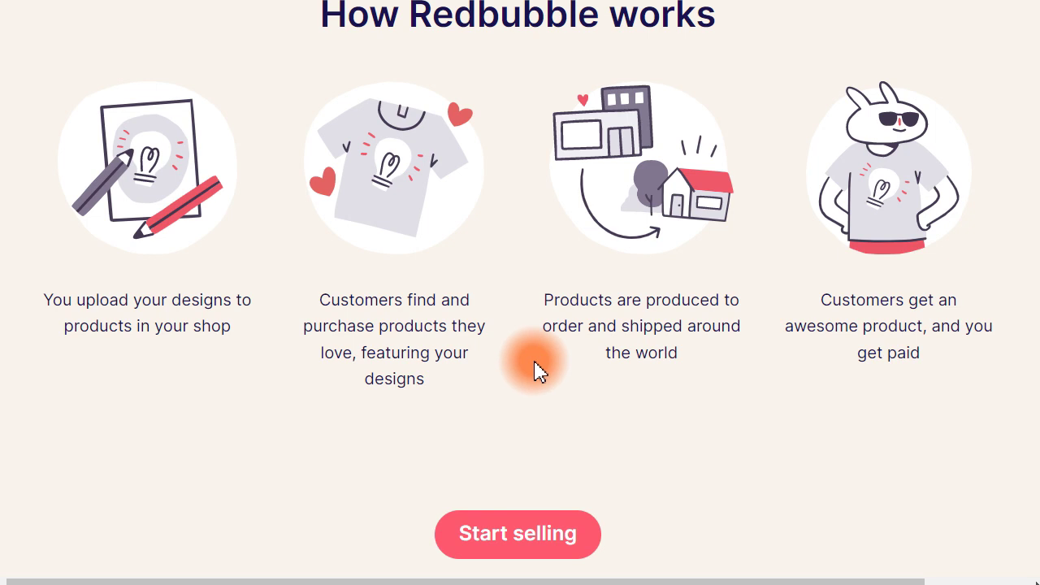
{"action": "scroll", "coordinate": [532, 377], "scroll_direction": "down", "scroll_amount": 2}
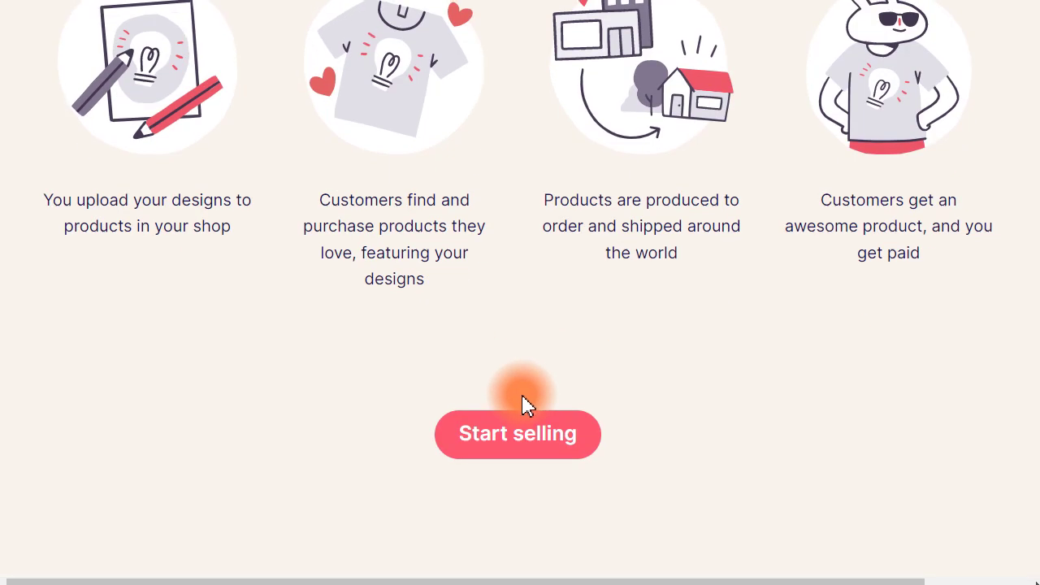
{"action": "scroll", "coordinate": [525, 408], "scroll_direction": "up", "scroll_amount": 4}
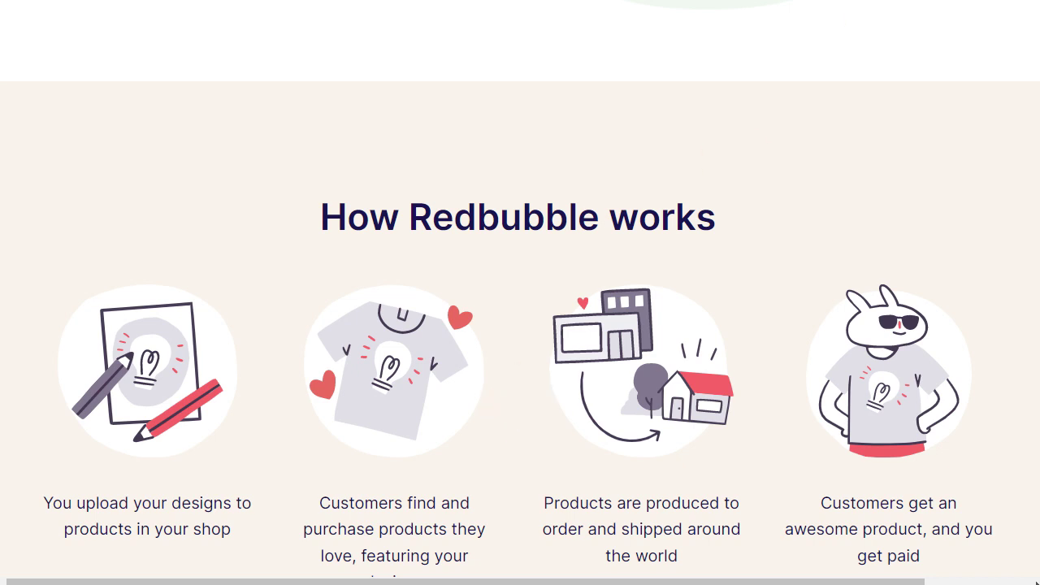
Step: Switch to the Google results for "redbubble earnings" and examine Redbubble Ltd's stock price and quarterly financials
{"action": "scroll", "coordinate": [411, 336], "scroll_direction": "down", "scroll_amount": 5}
{"action": "scroll", "coordinate": [411, 336], "scroll_direction": "down", "scroll_amount": 2}
{"action": "scroll", "coordinate": [412, 341], "scroll_direction": "up", "scroll_amount": 6}
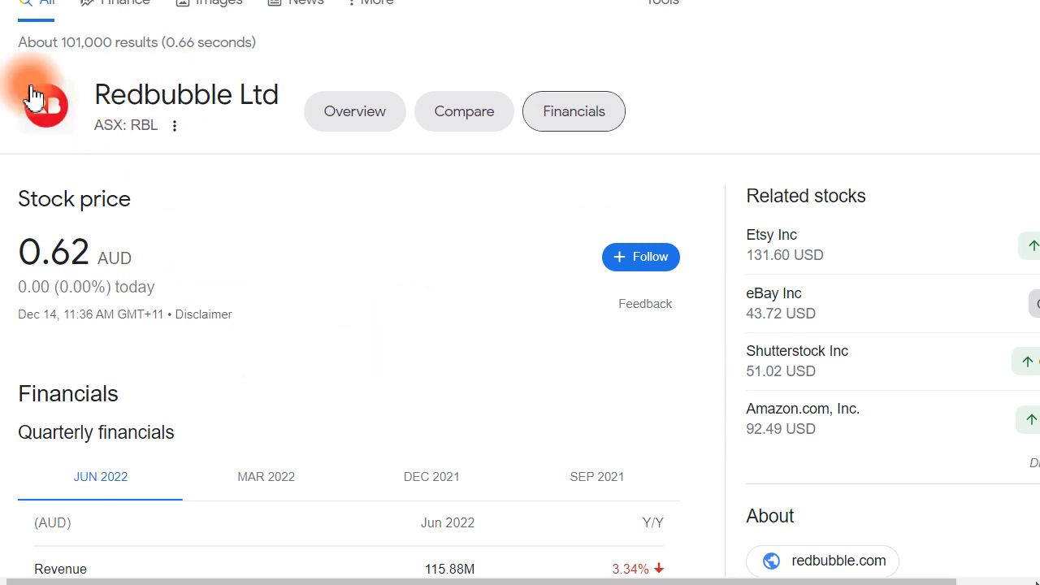
{"action": "scroll", "coordinate": [195, 211], "scroll_direction": "up", "scroll_amount": 2}
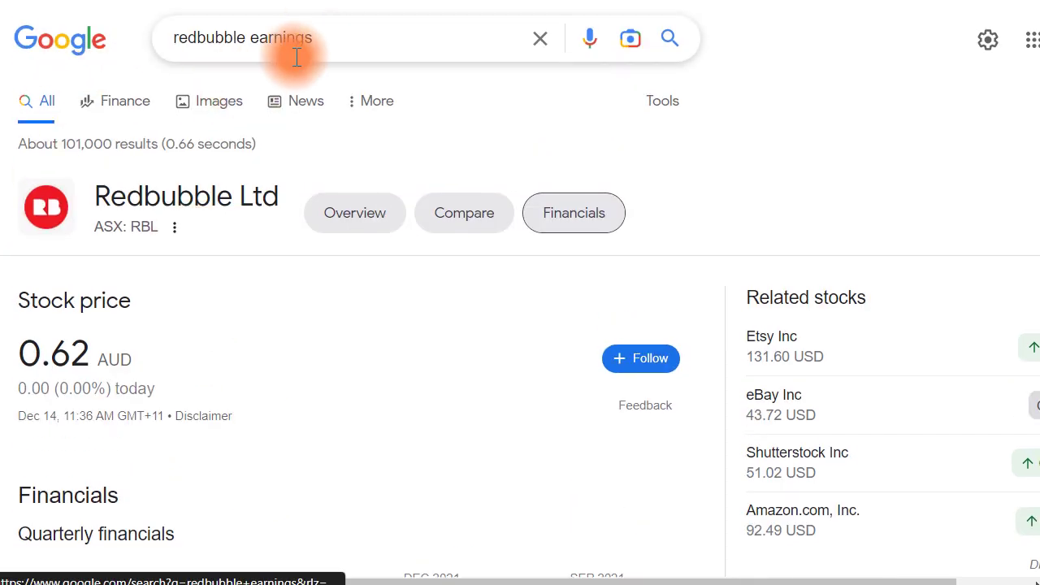
{"action": "scroll", "coordinate": [324, 372], "scroll_direction": "down", "scroll_amount": 3}
{"action": "scroll", "coordinate": [225, 353], "scroll_direction": "up", "scroll_amount": 3}
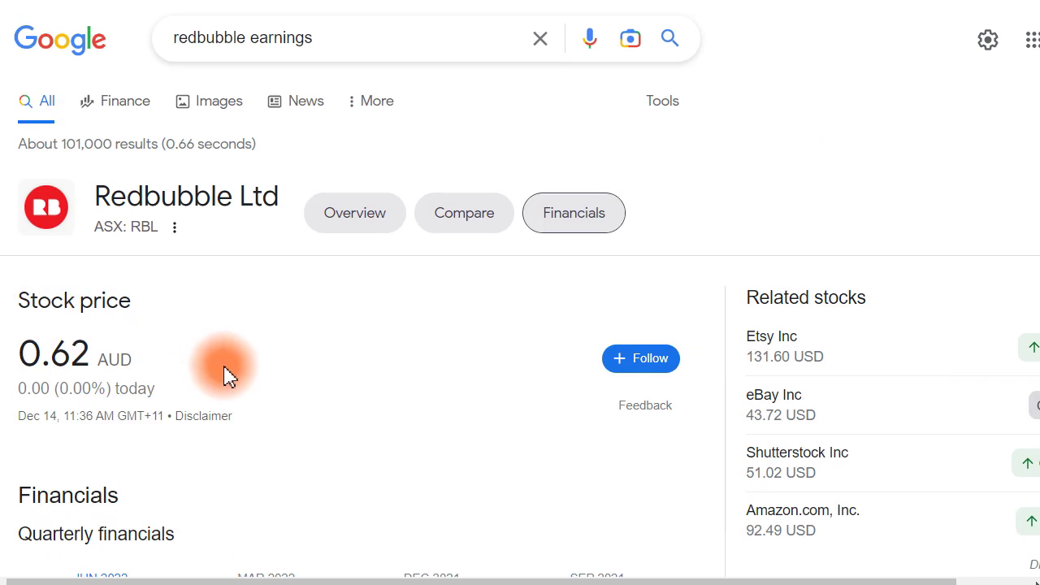
{"action": "scroll", "coordinate": [256, 373], "scroll_direction": "down", "scroll_amount": 1}
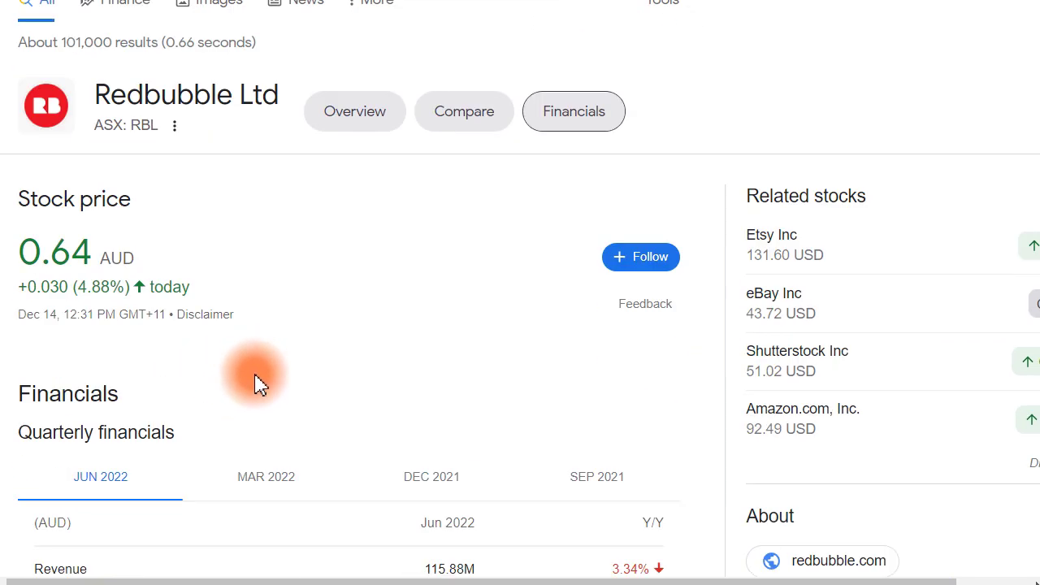